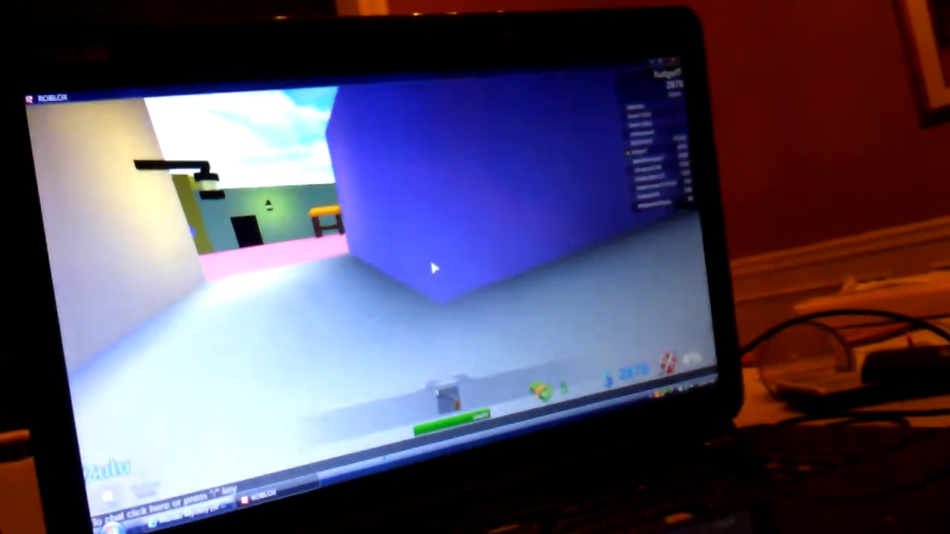
# - Walk through the pink-floored room past the yellow table, into the dark room and back out
pyautogui.press('a')
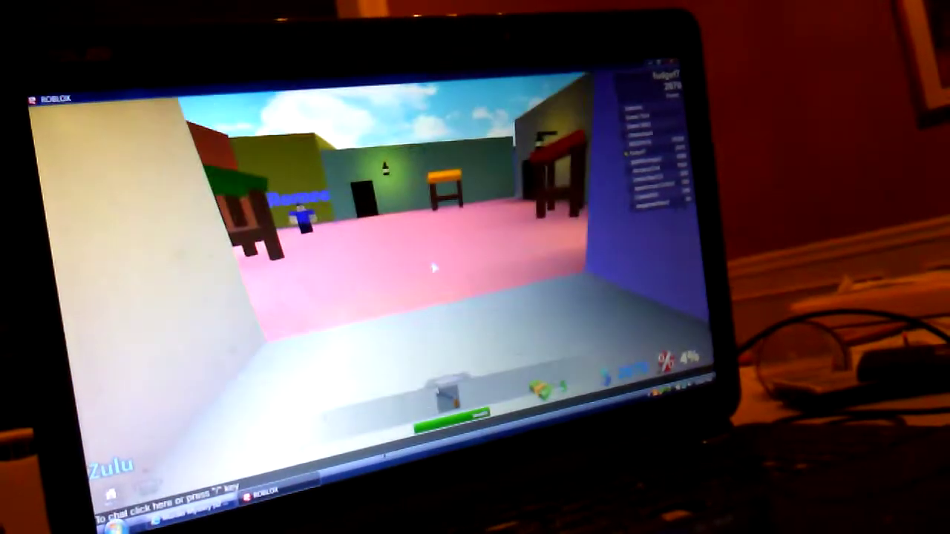
pyautogui.press('w')
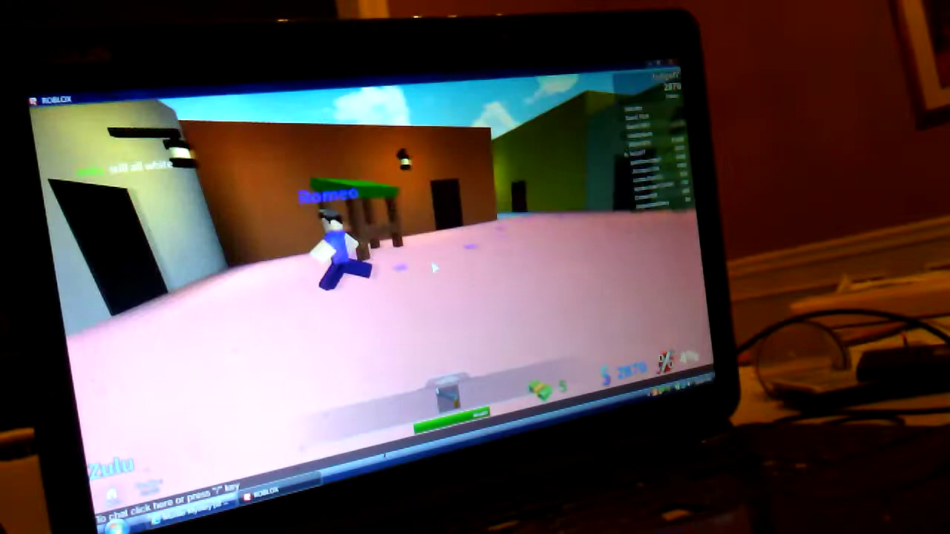
pyautogui.press('w')
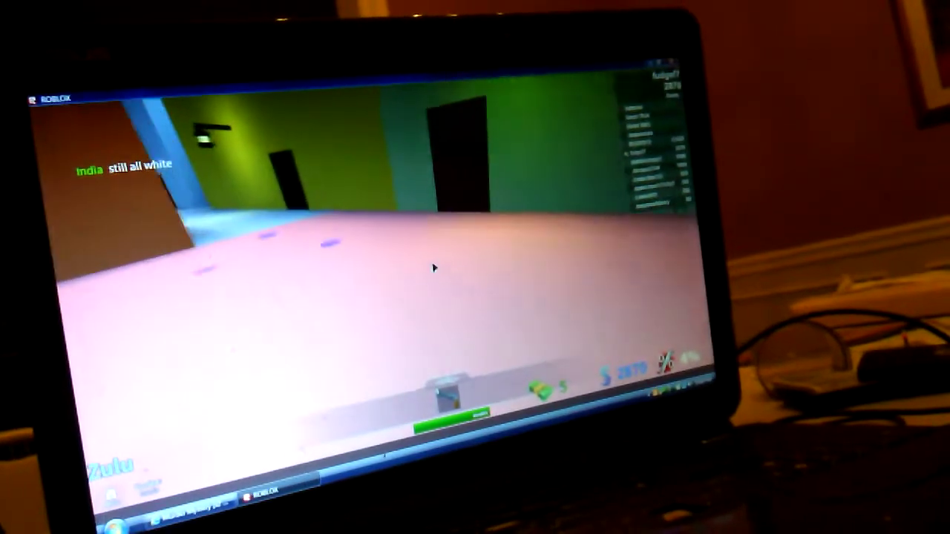
pyautogui.press('w')
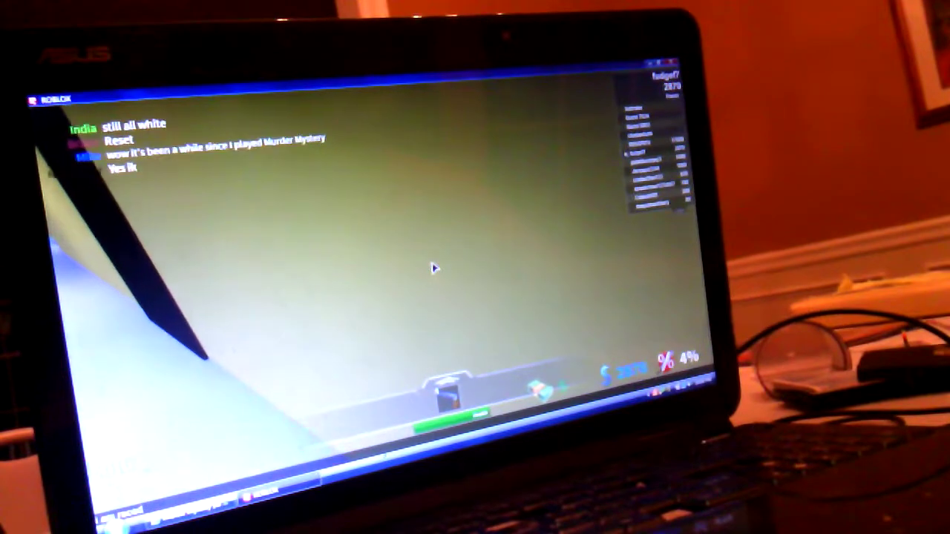
pyautogui.press('w')
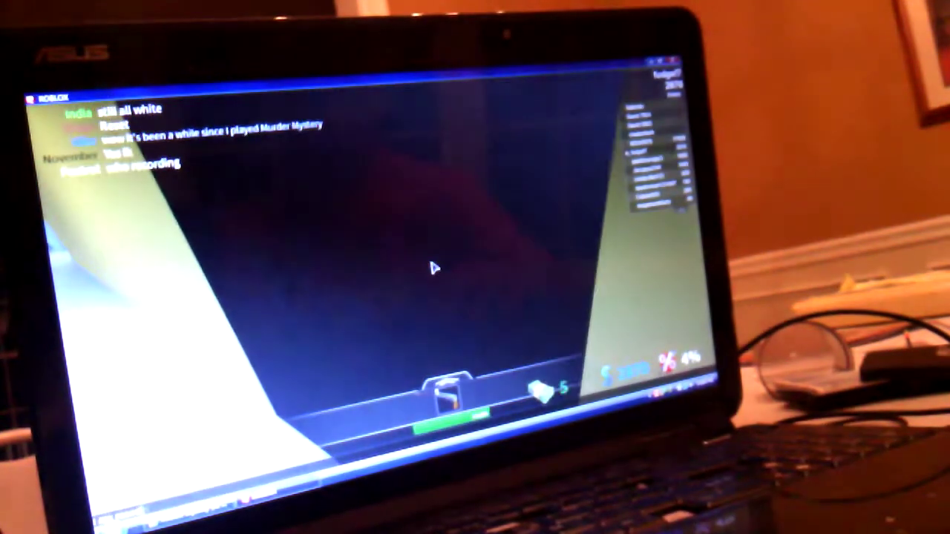
pyautogui.press('w')
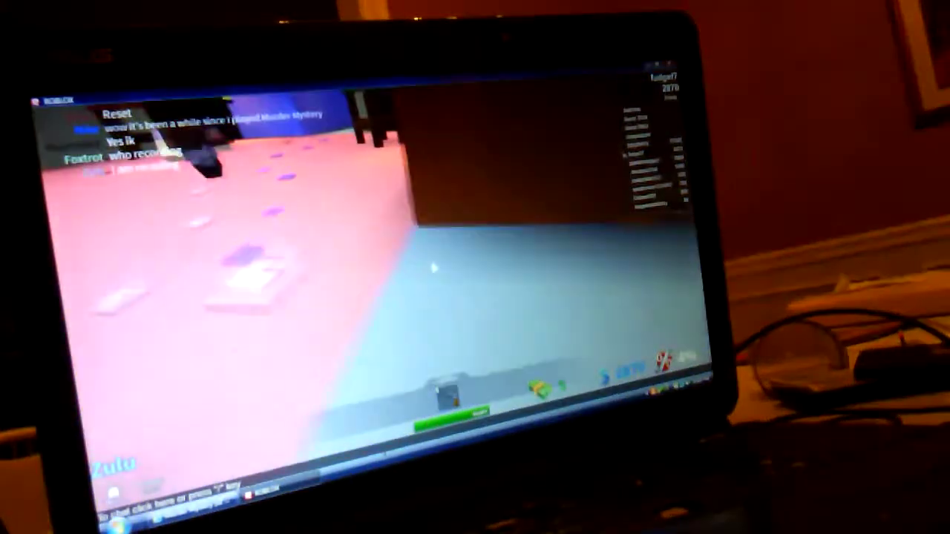
# - Head past the yellow building into the open area, edging toward the red player
pyautogui.press('w')
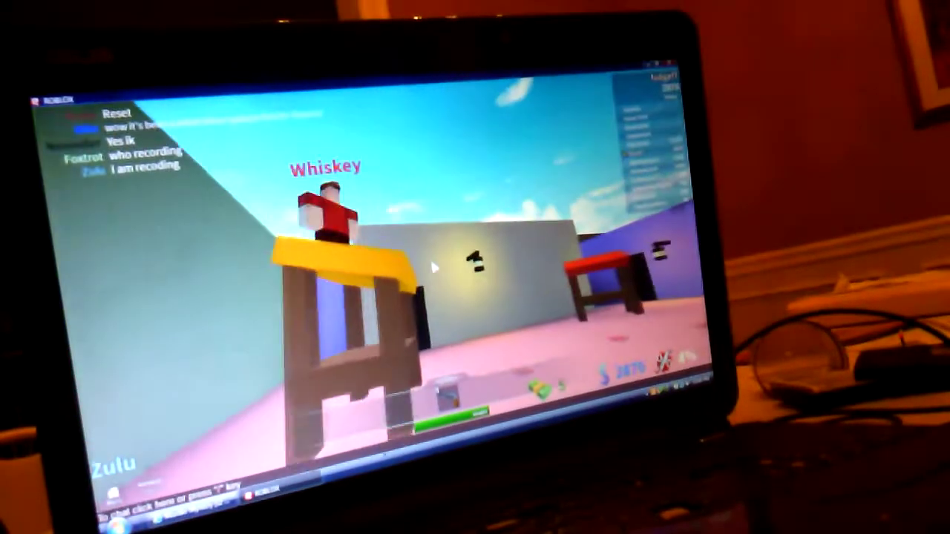
pyautogui.press('w')
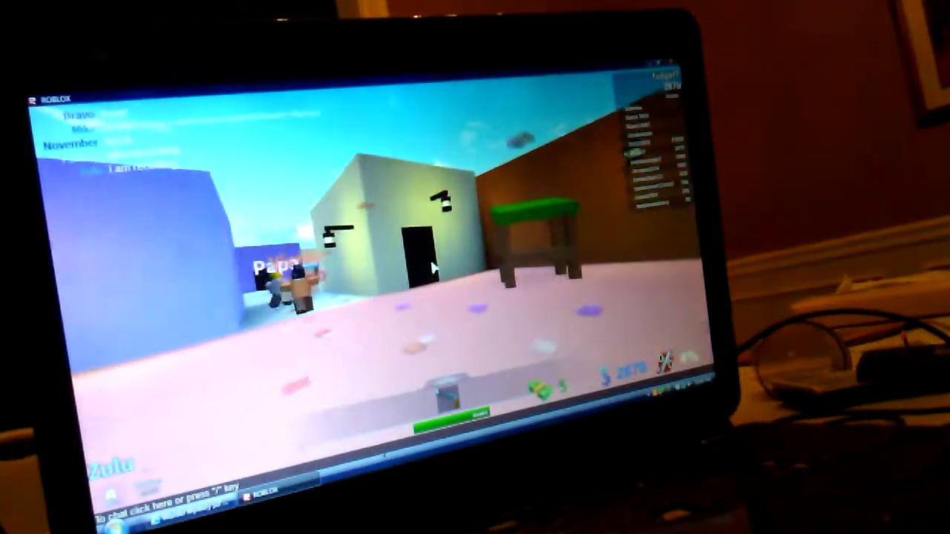
pyautogui.press('w')
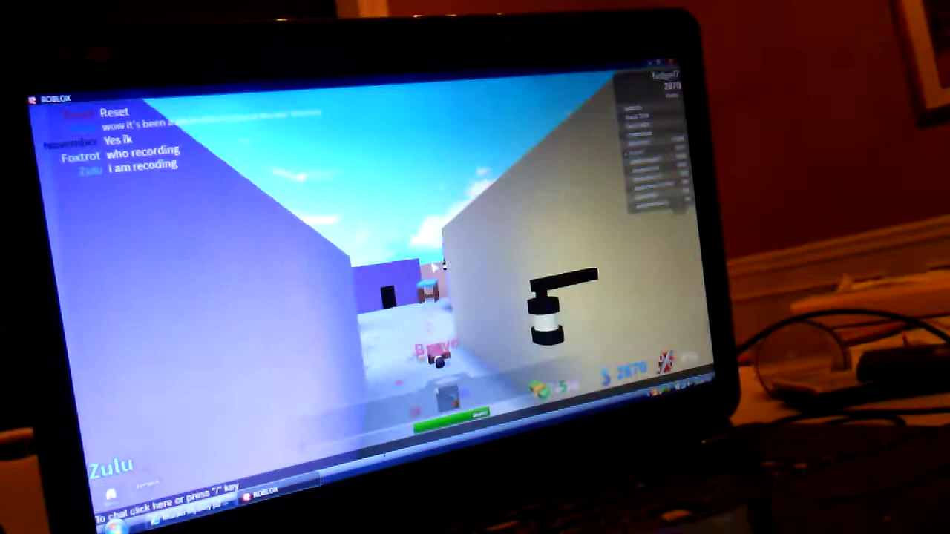
pyautogui.press('a')
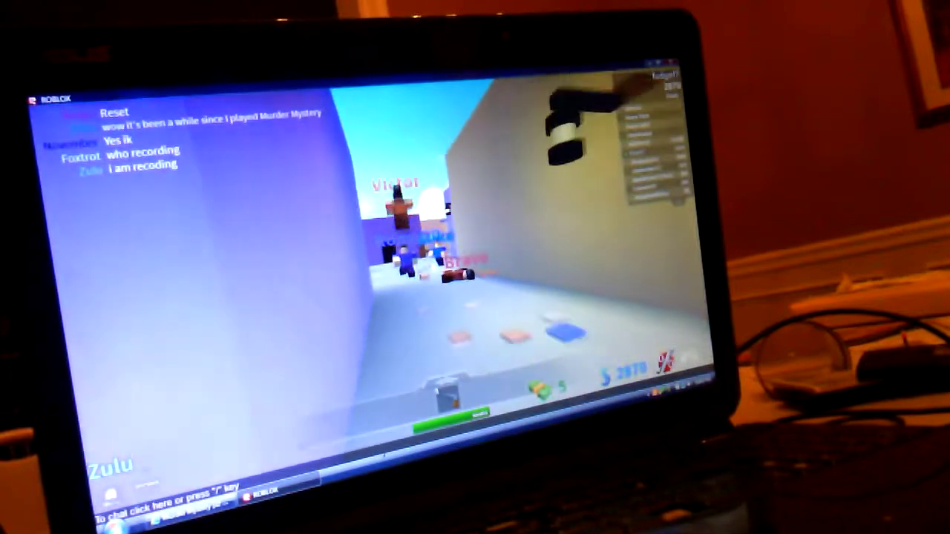
# - Follow the corridor across the map into the pink-floored room with tables
pyautogui.press('w')
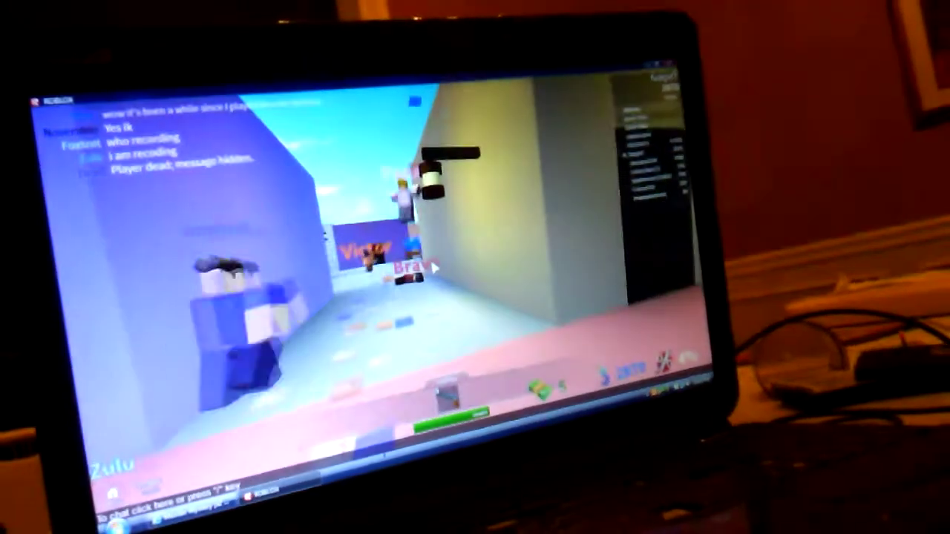
pyautogui.press('w')
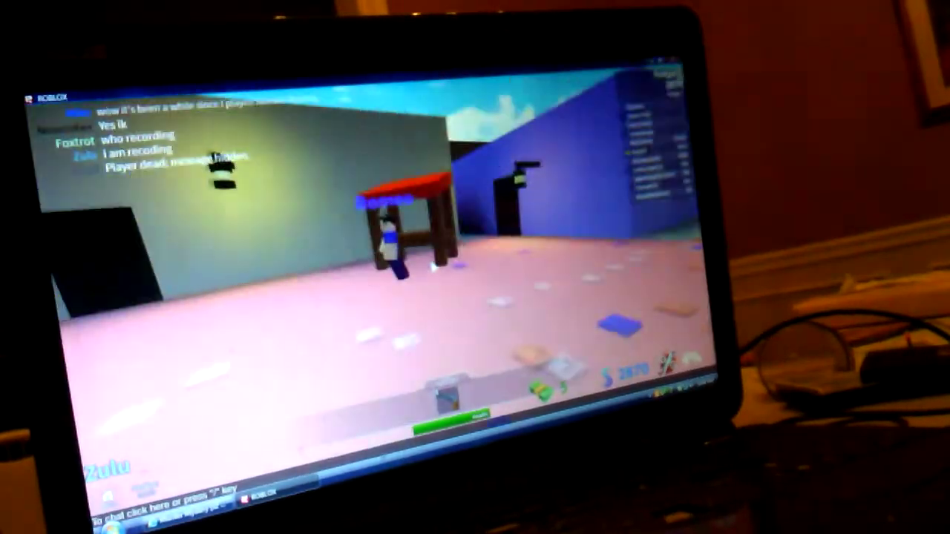
pyautogui.press('w')
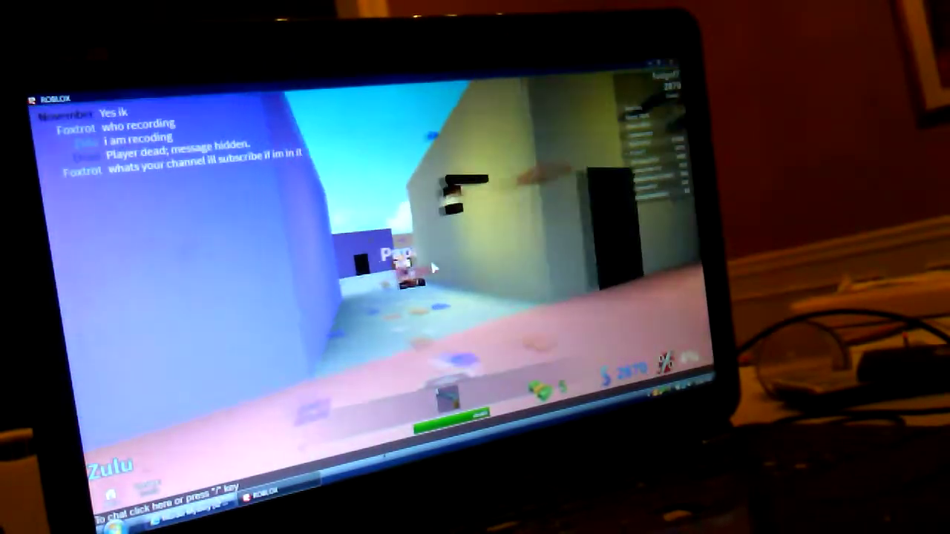
pyautogui.press('w')
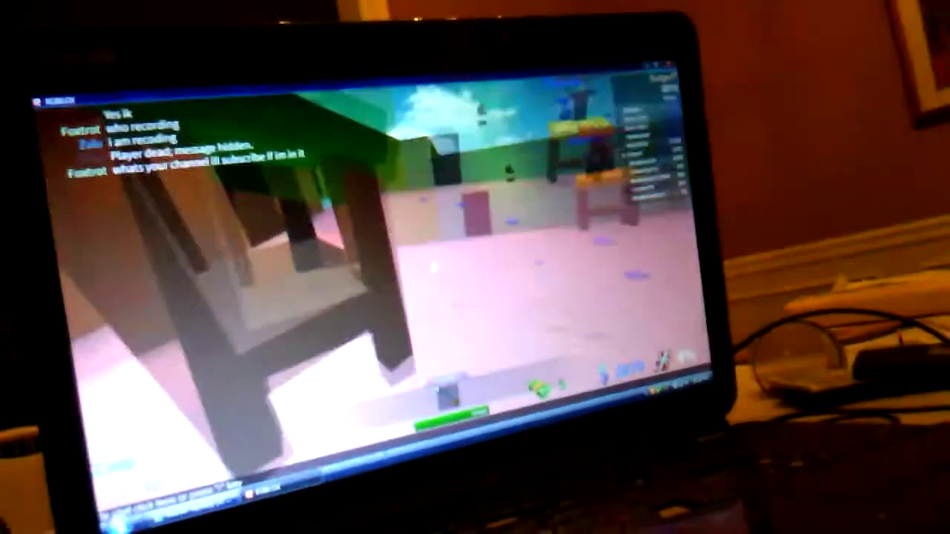
# - Cross the pink room into the blue brick-walled room, backing away from its dark blue wall
pyautogui.press('w')
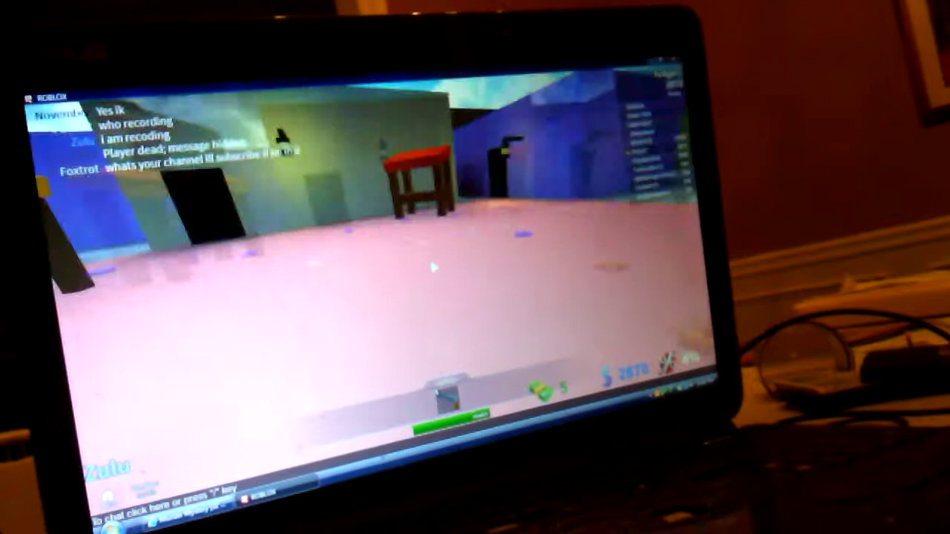
pyautogui.press('w')
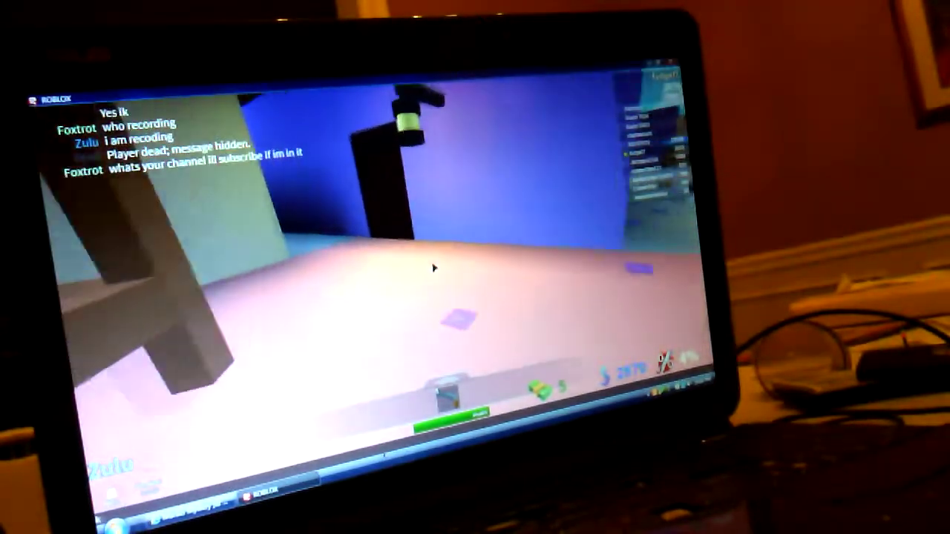
pyautogui.press('w')
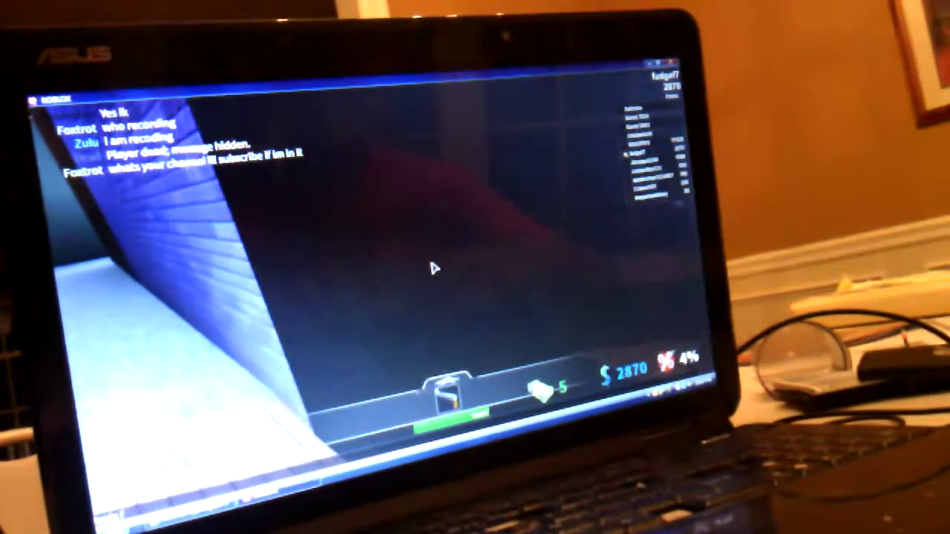
pyautogui.press('s')
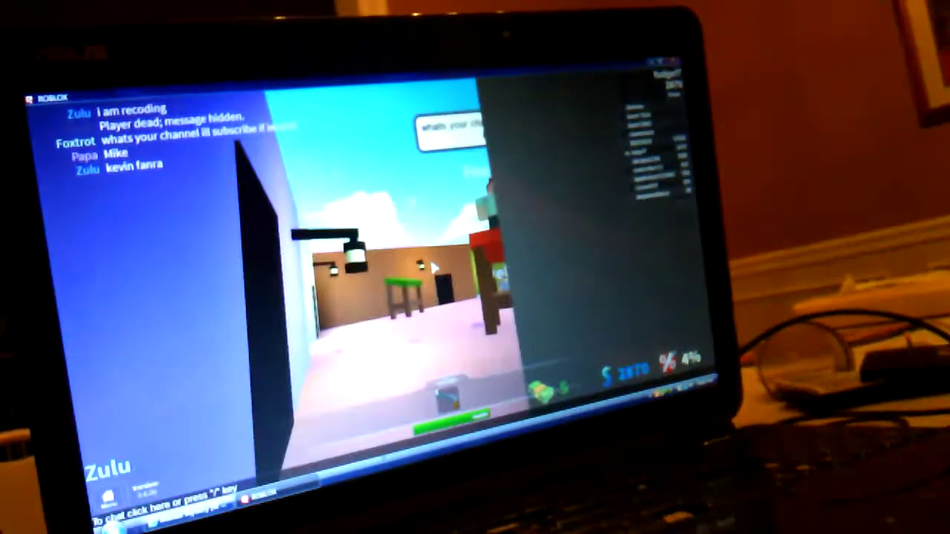
# - Move past the beige building, green wall and red table until the 'The Murderer was killed!' panel appears
pyautogui.press('w')
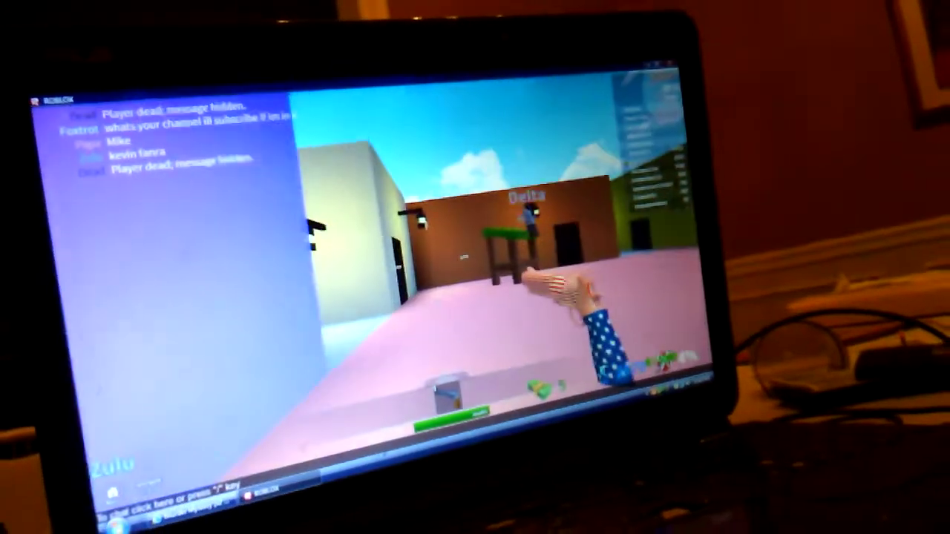
pyautogui.press('a')
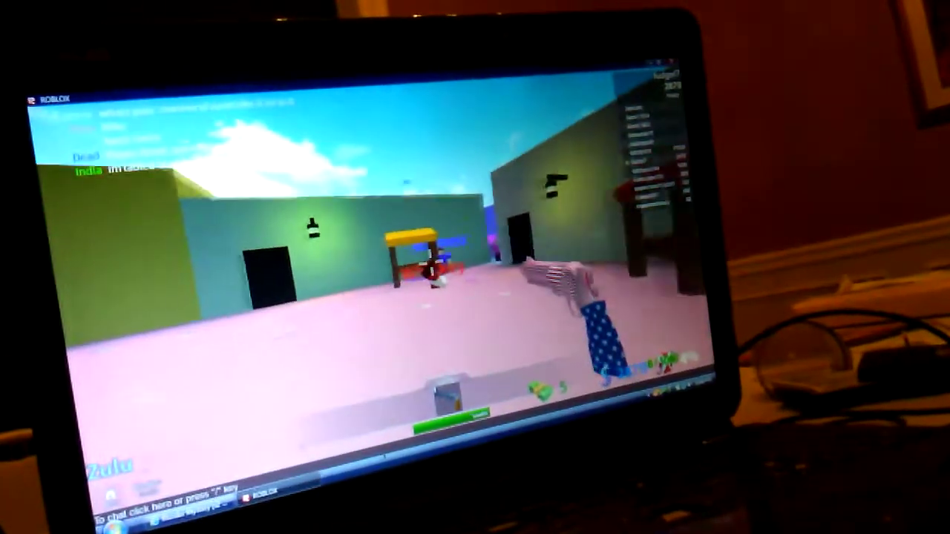
pyautogui.press('d')
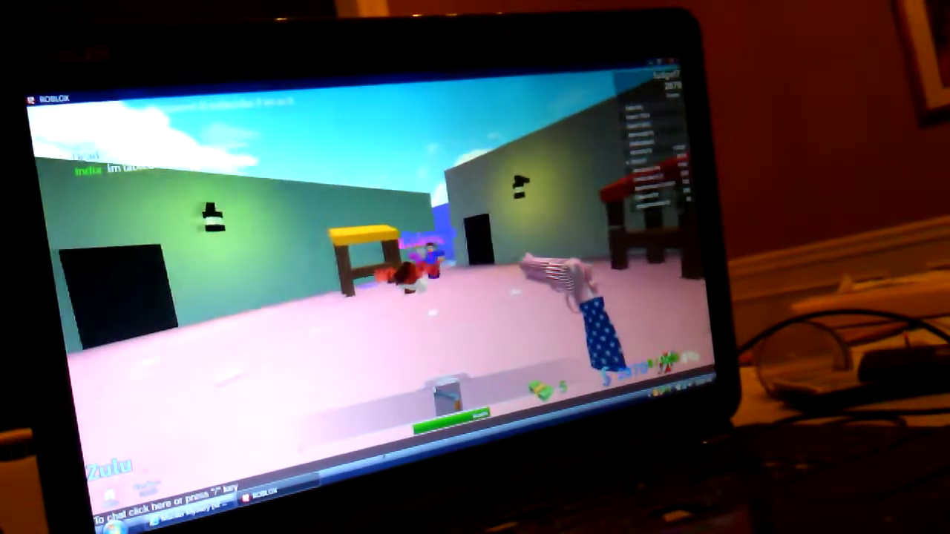
pyautogui.press('a')
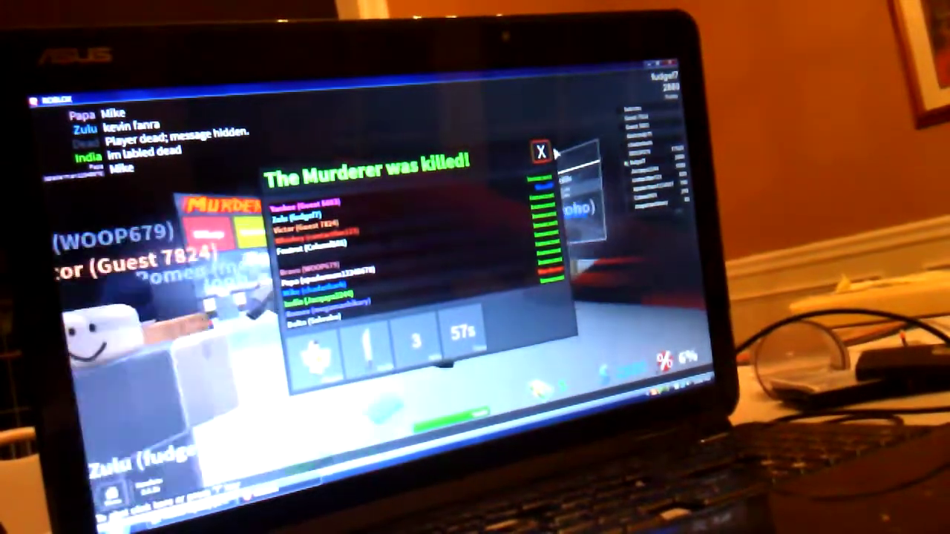
# - Close the results panel, walk through the lobby and send a chat message about the video title
pyautogui.click(542, 166)
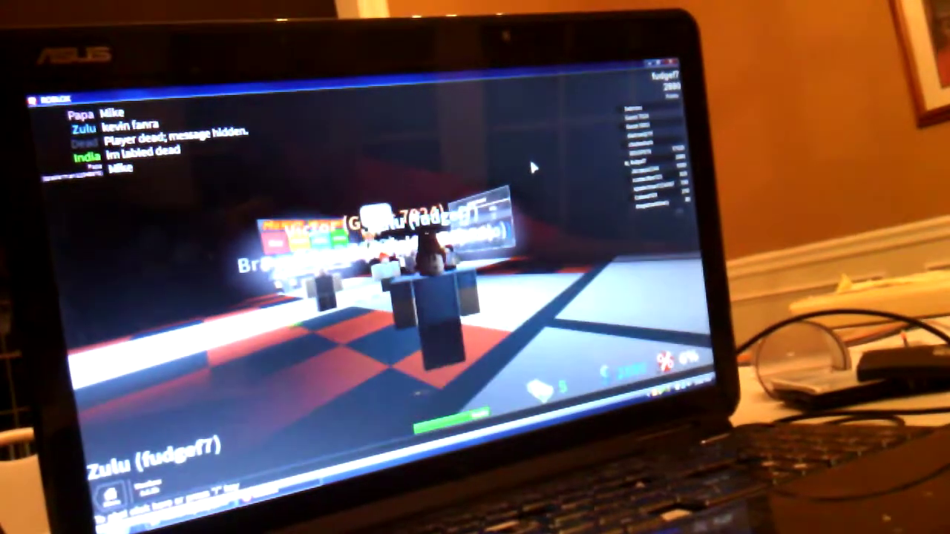
pyautogui.press('w')
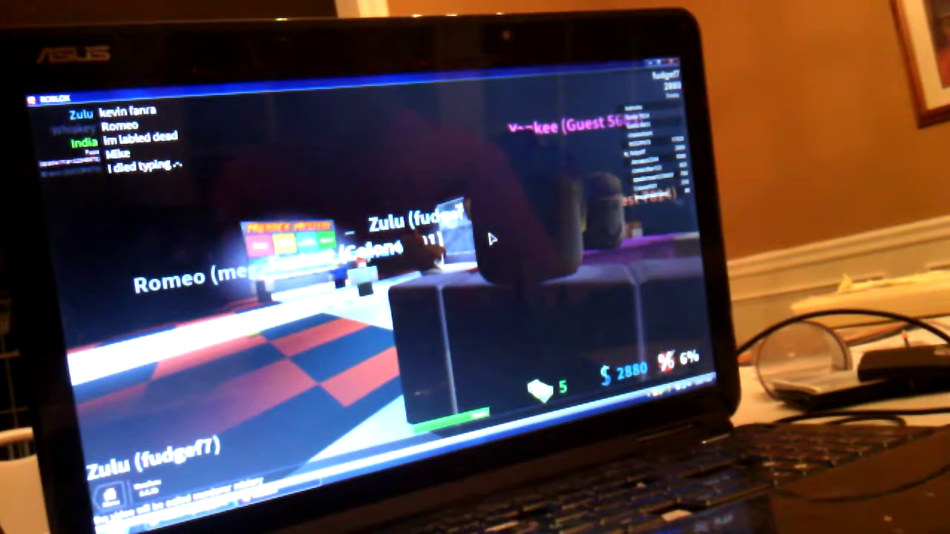
pyautogui.press('Return')
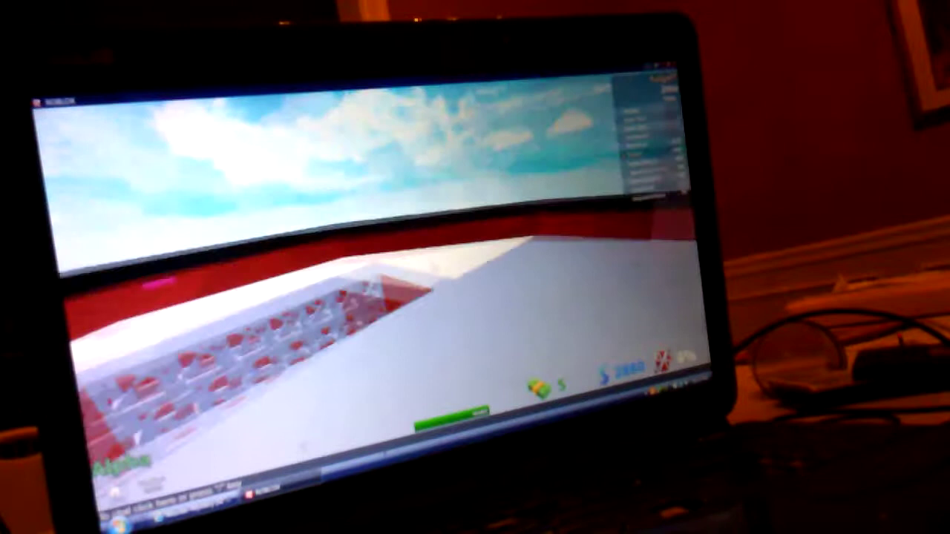
pyautogui.press('w')
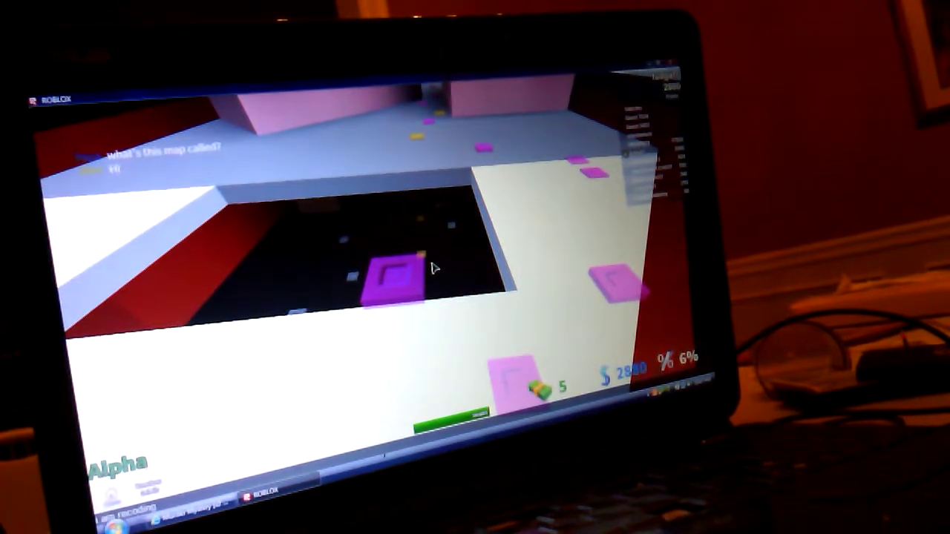
# - Cross the ship map past the dark pit and the grey-block corridor into the red-walled room
pyautogui.press('w')
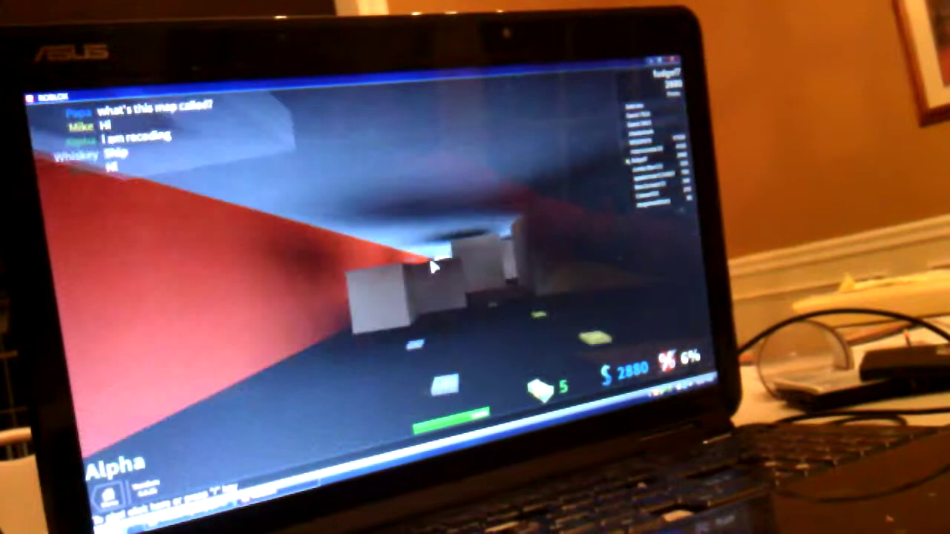
pyautogui.press('w')
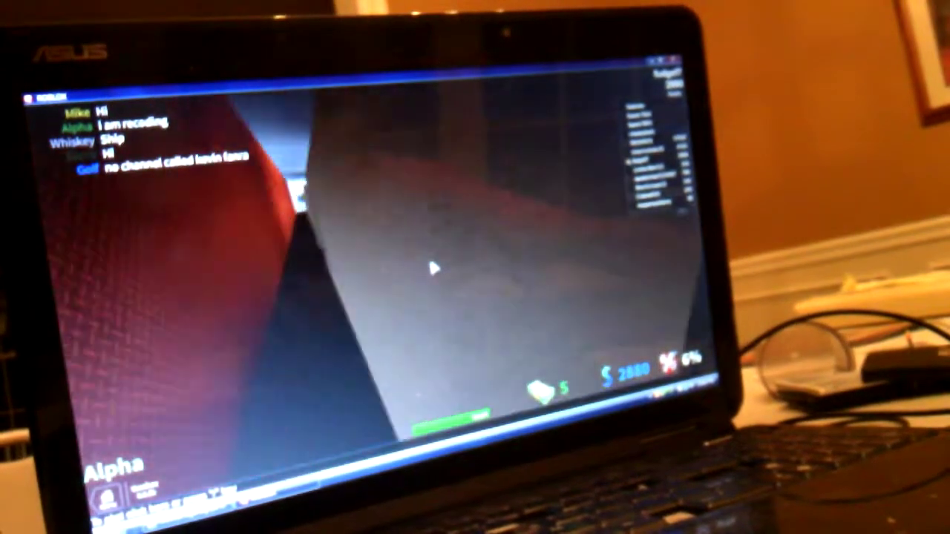
pyautogui.press('w')
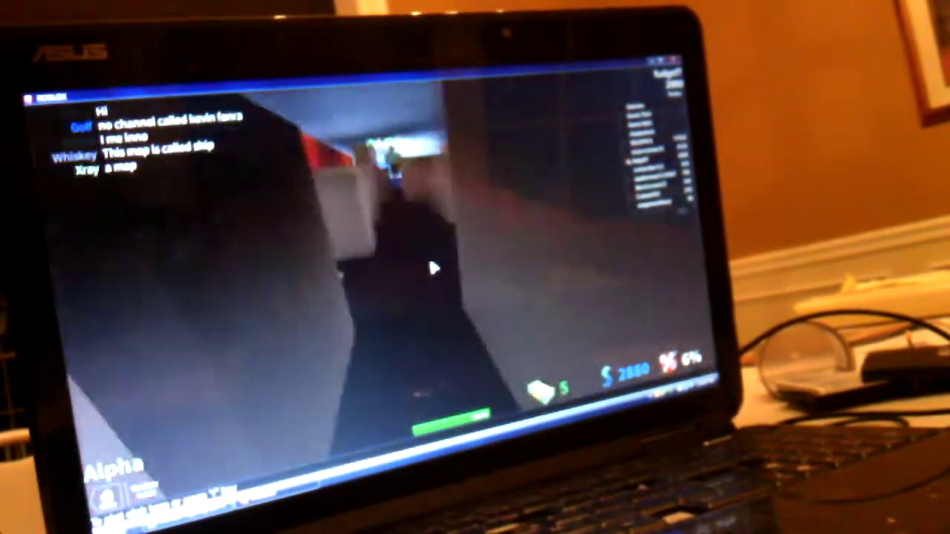
pyautogui.press('w')
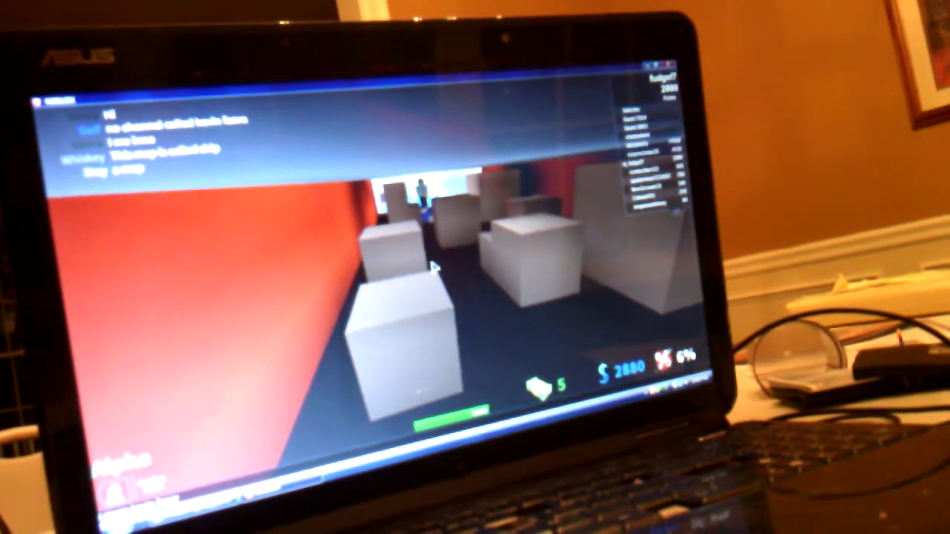
# - Weave through the grey blocks beside another player, then circle back around a block
pyautogui.press('w')
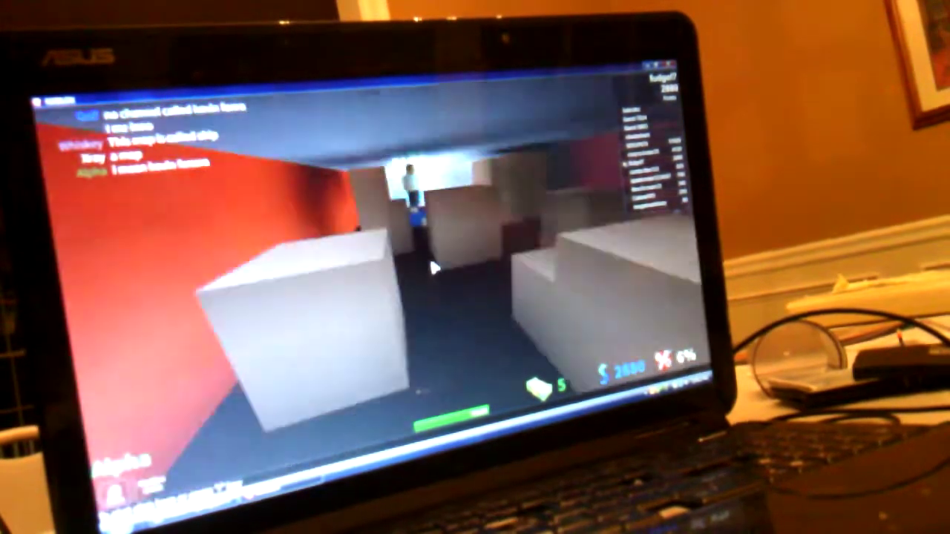
pyautogui.press('w')
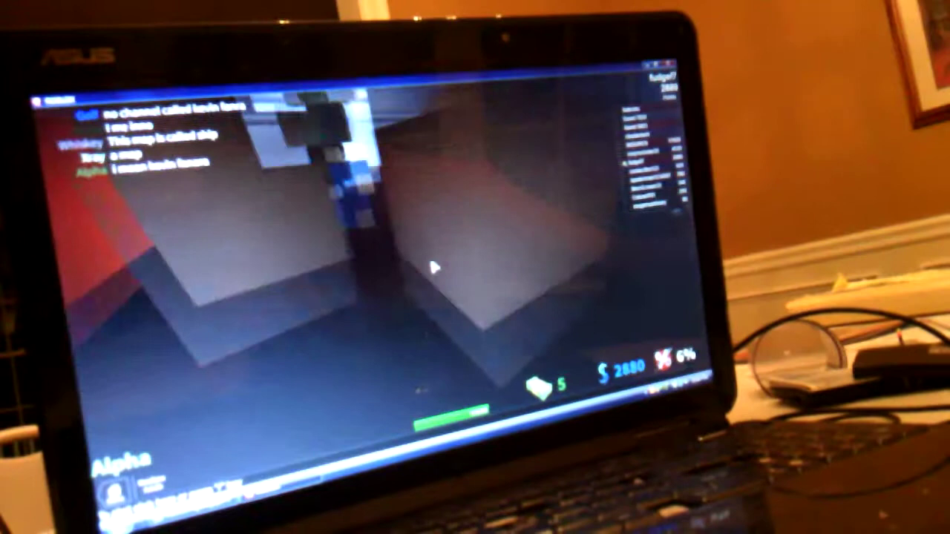
pyautogui.press('w')
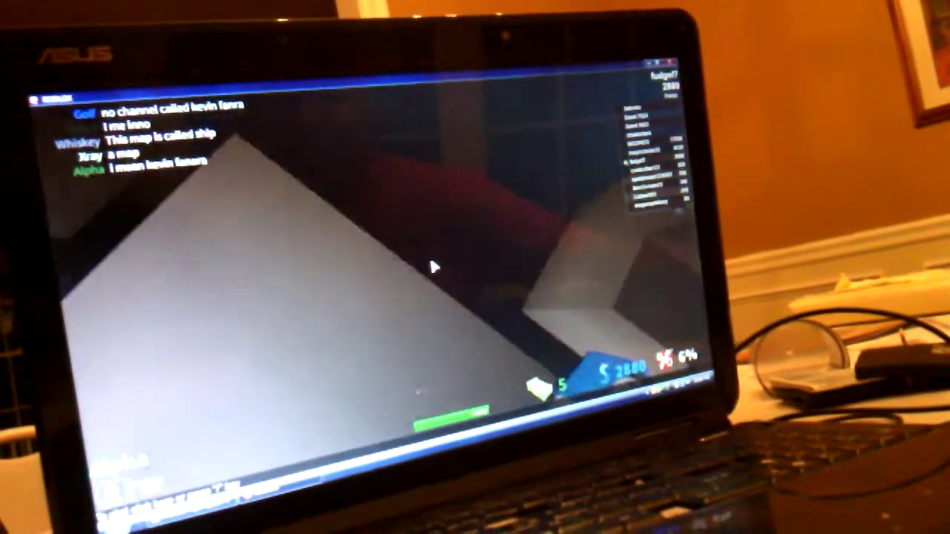
pyautogui.press('w')
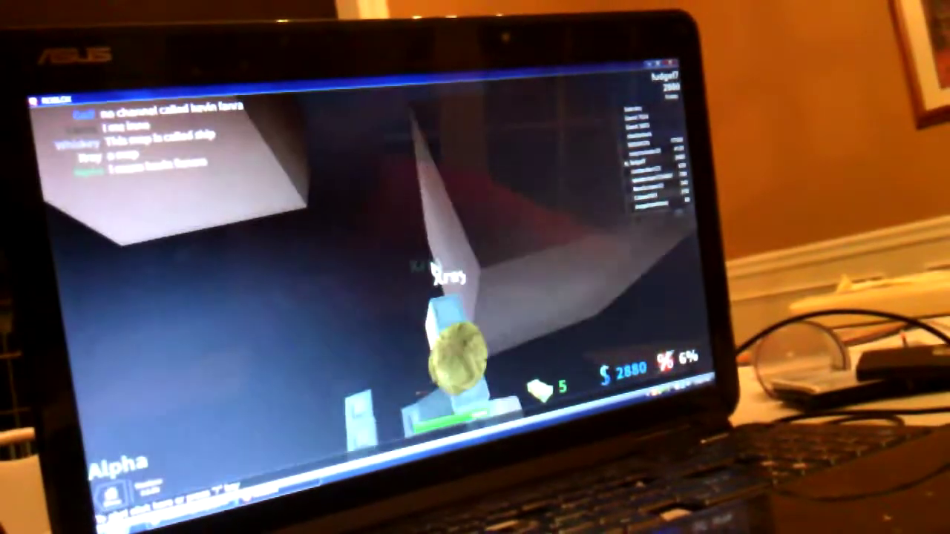
pyautogui.press('s')
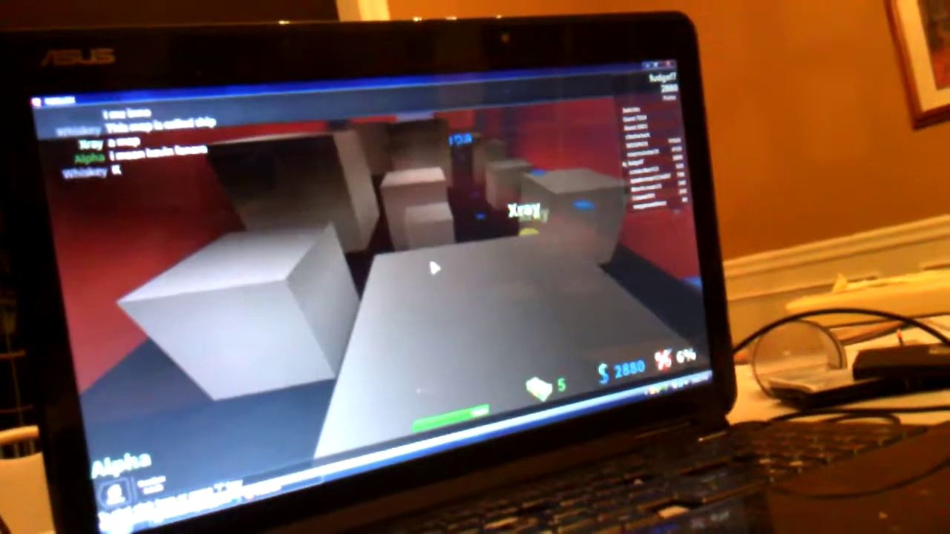
pyautogui.press('s')
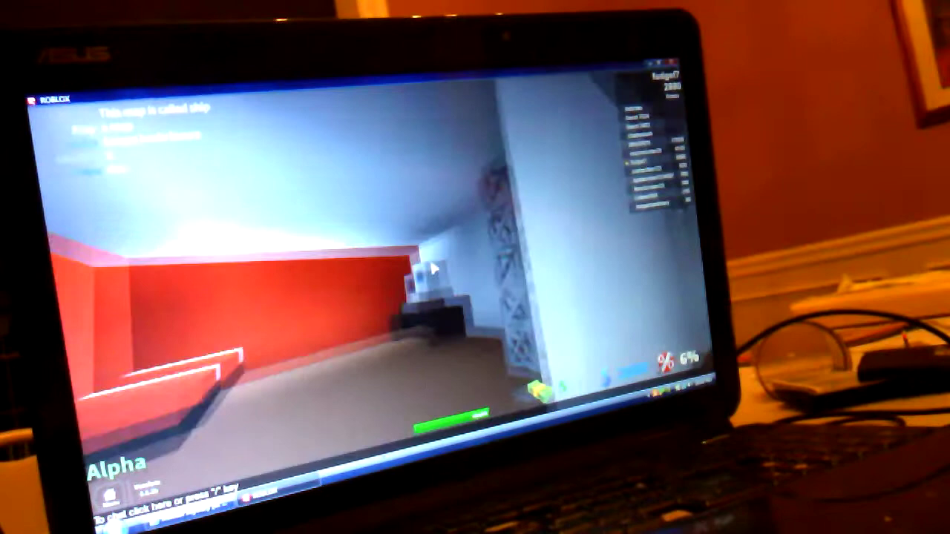
# - Pass through the doorway and stair room and the white blocks, reaching the red room's patterned wall
pyautogui.press('w')
pyautogui.press('w')
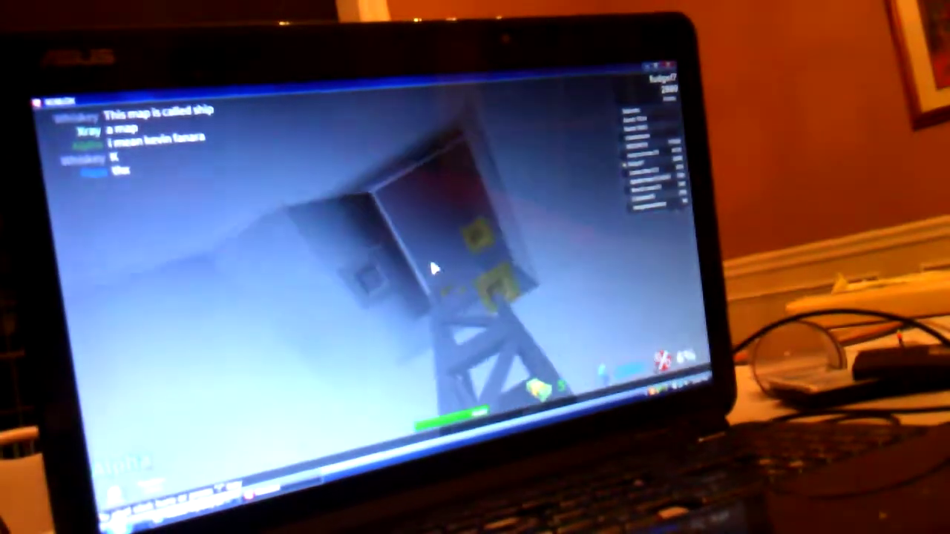
pyautogui.press('w')
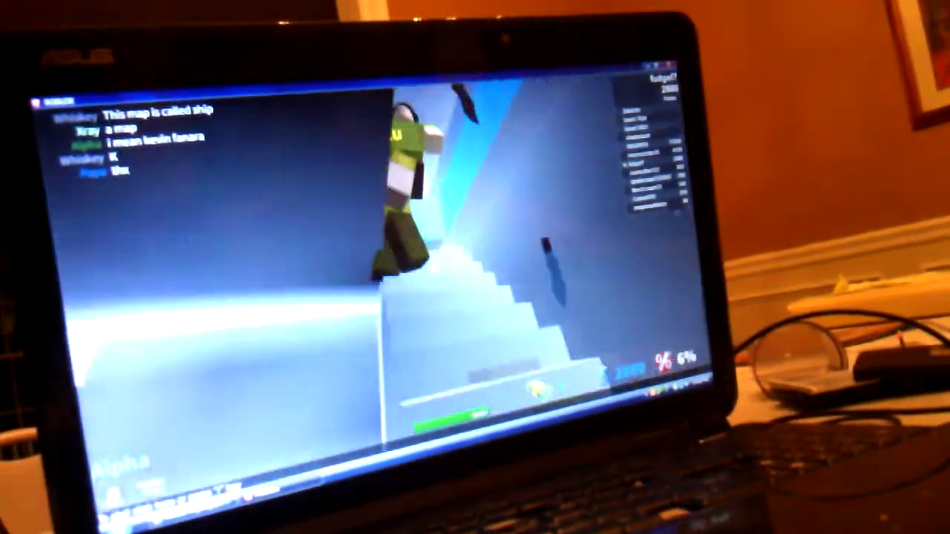
pyautogui.press('w')
pyautogui.press('w')
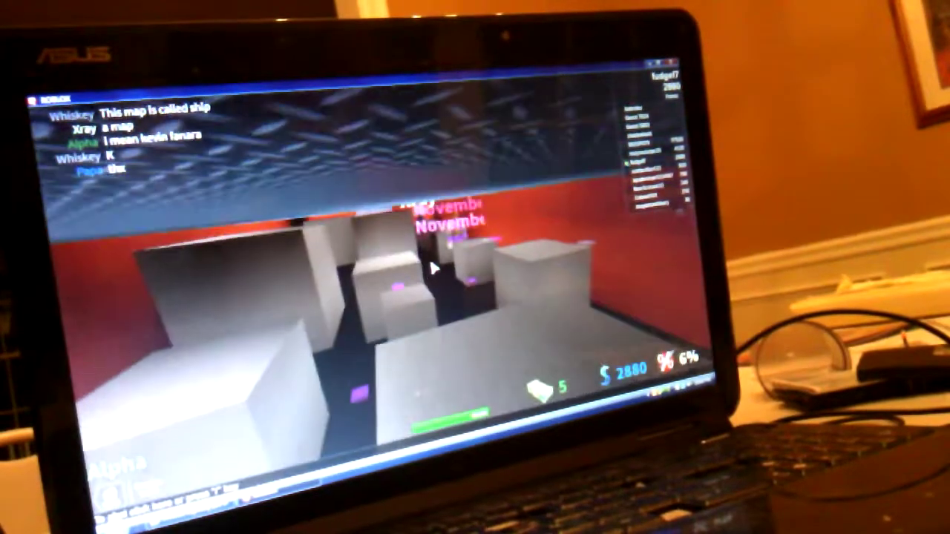
pyautogui.press('w')
pyautogui.press('w')
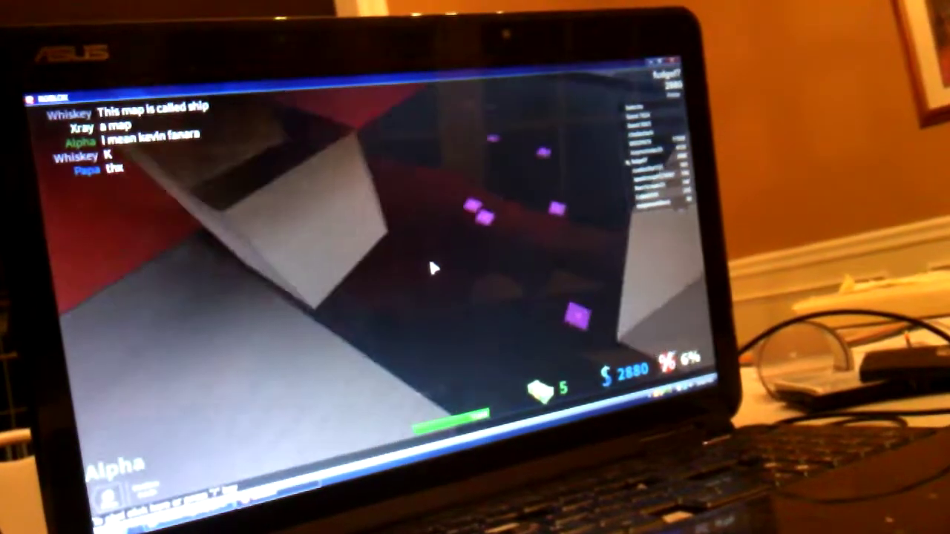
pyautogui.press('w')
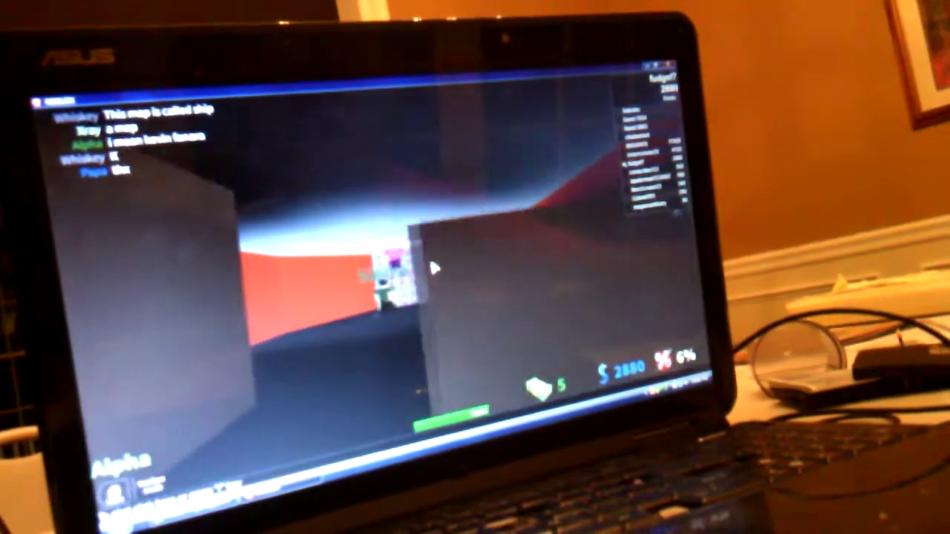
pyautogui.press('w')
pyautogui.press('w')
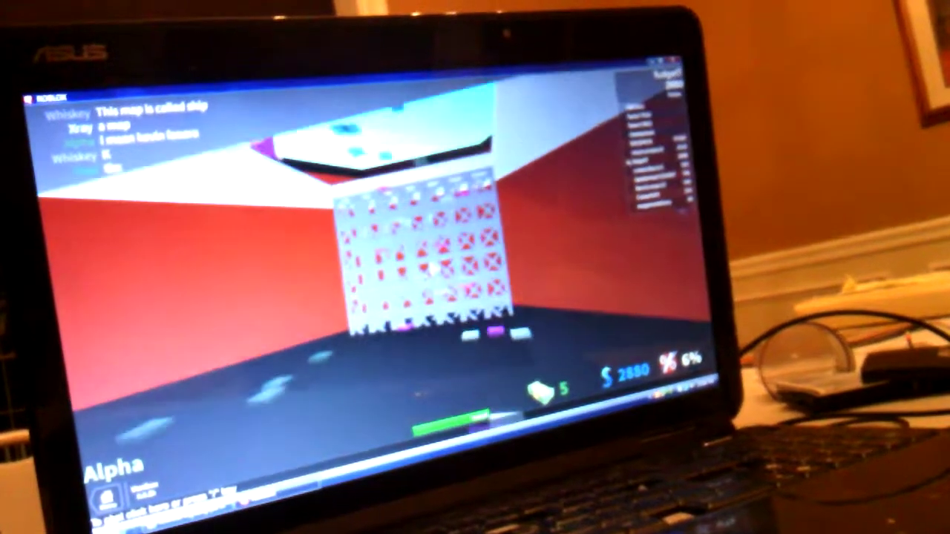
pyautogui.press('w')
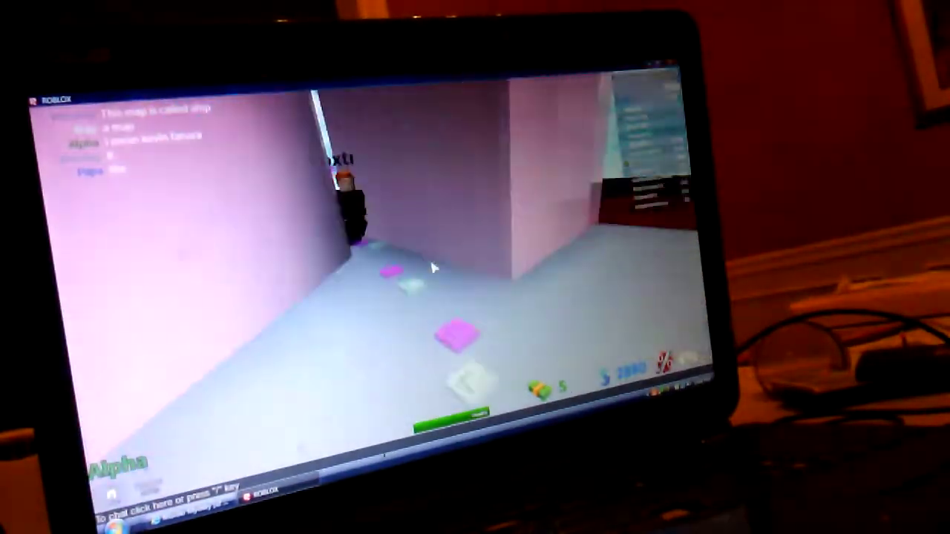
# - Trail the pink-shirted player from the pink corridor into the blue area, then face the staircase
pyautogui.press('w')
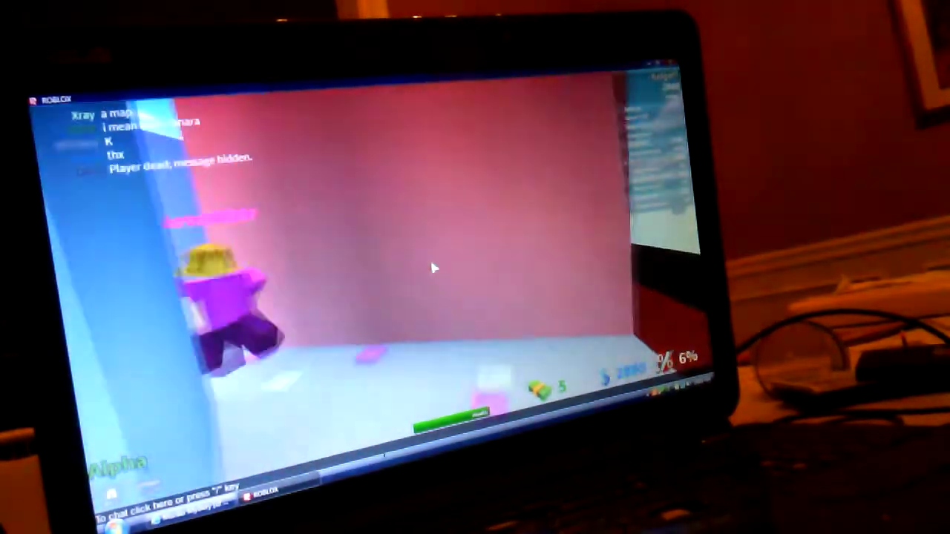
pyautogui.press('a')
pyautogui.press('a')
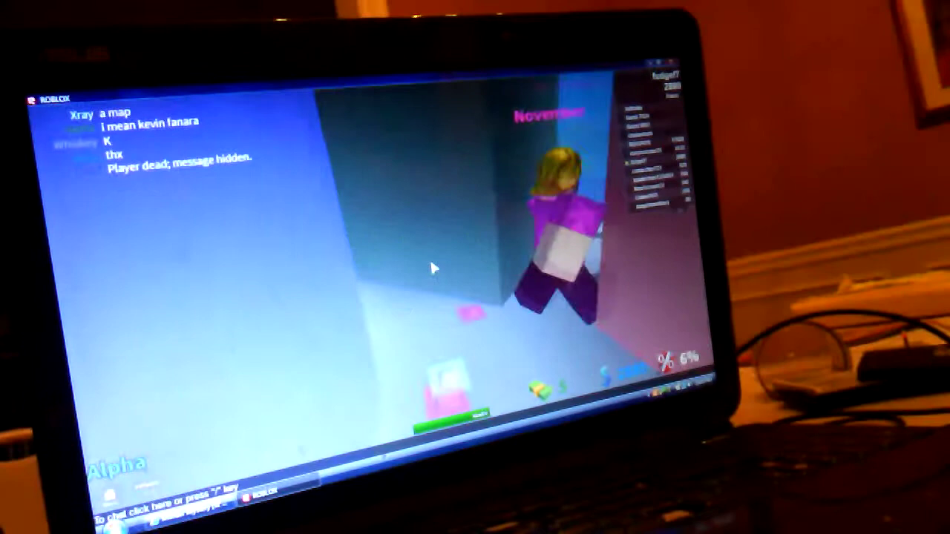
pyautogui.press('a')
pyautogui.press('a')
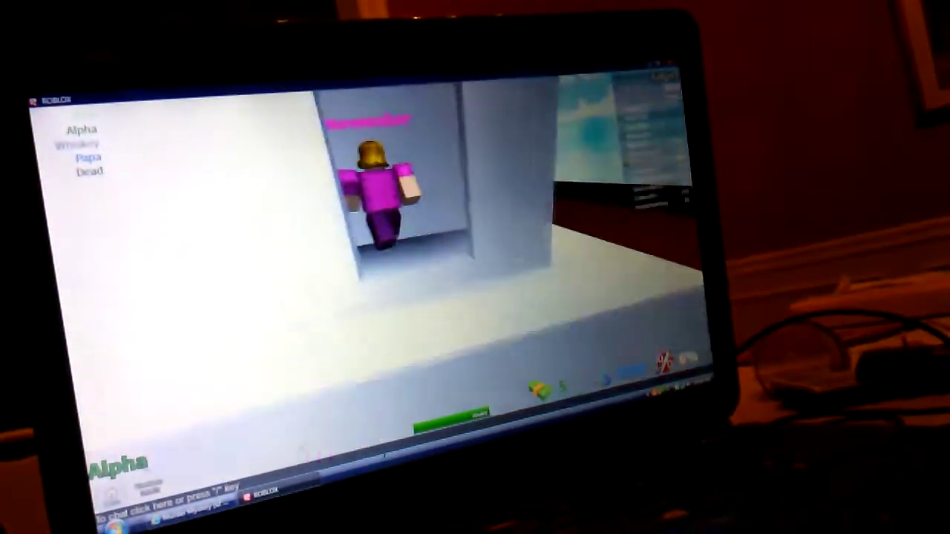
pyautogui.press('a')
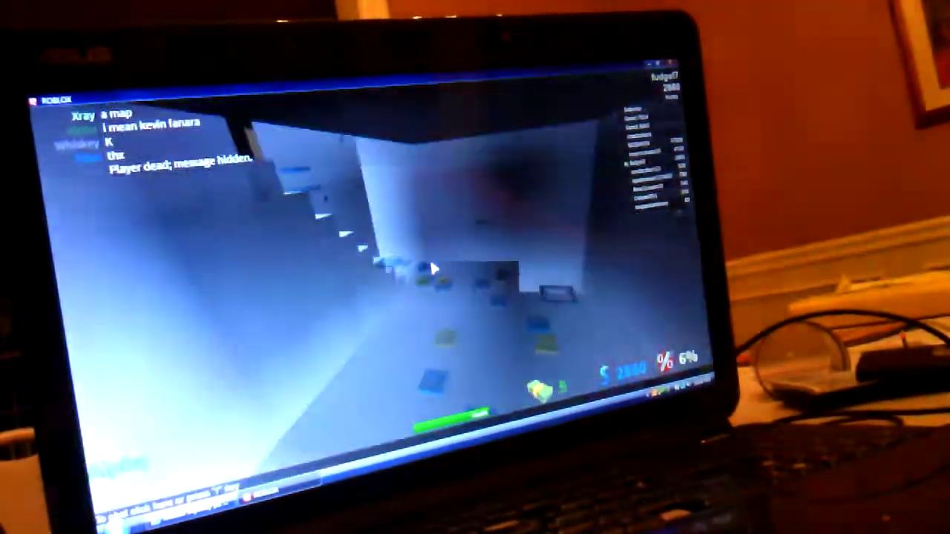
pyautogui.press('Left')
pyautogui.press('w')
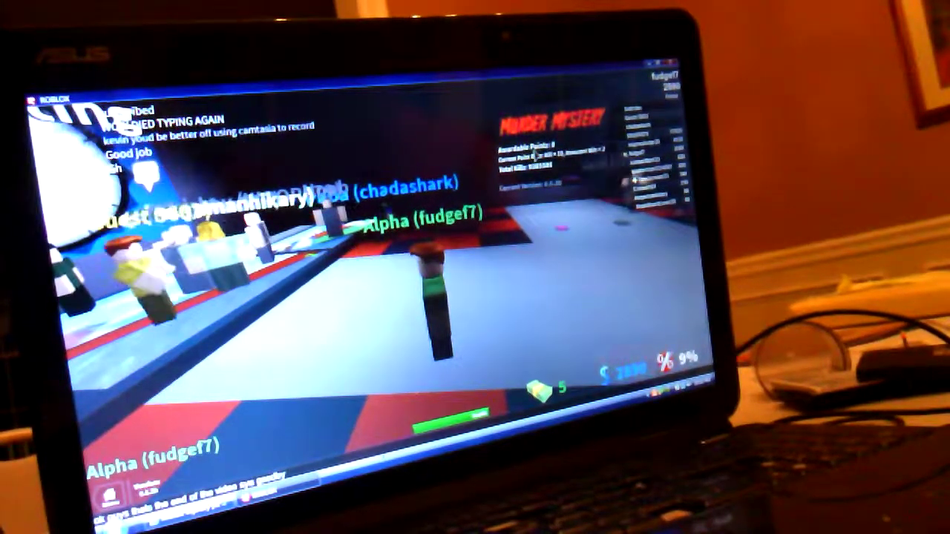
# - Walk up to the crowd of players gathered in the lobby
pyautogui.press('w')
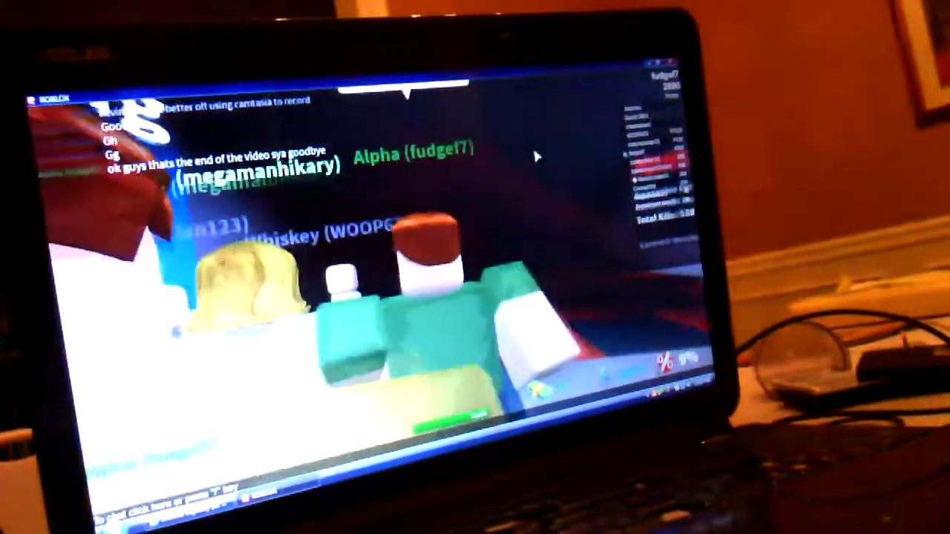